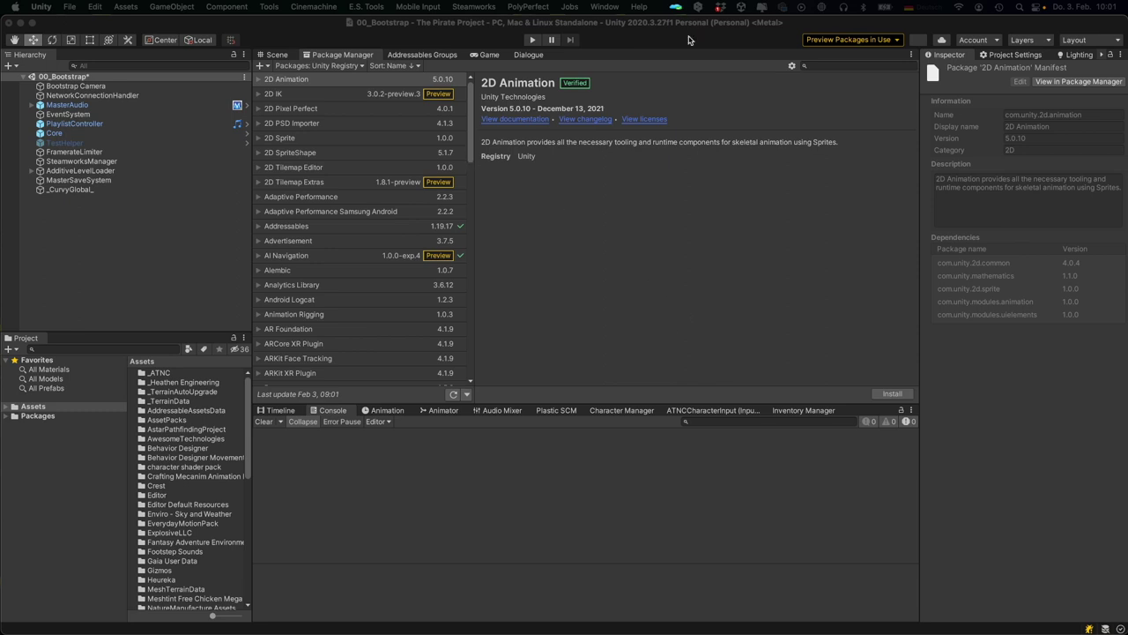
- In Package Manager's Unity Registry list, search 'recorder' to show installed Unity Recorder 2.5.7
left_click(608, 9)
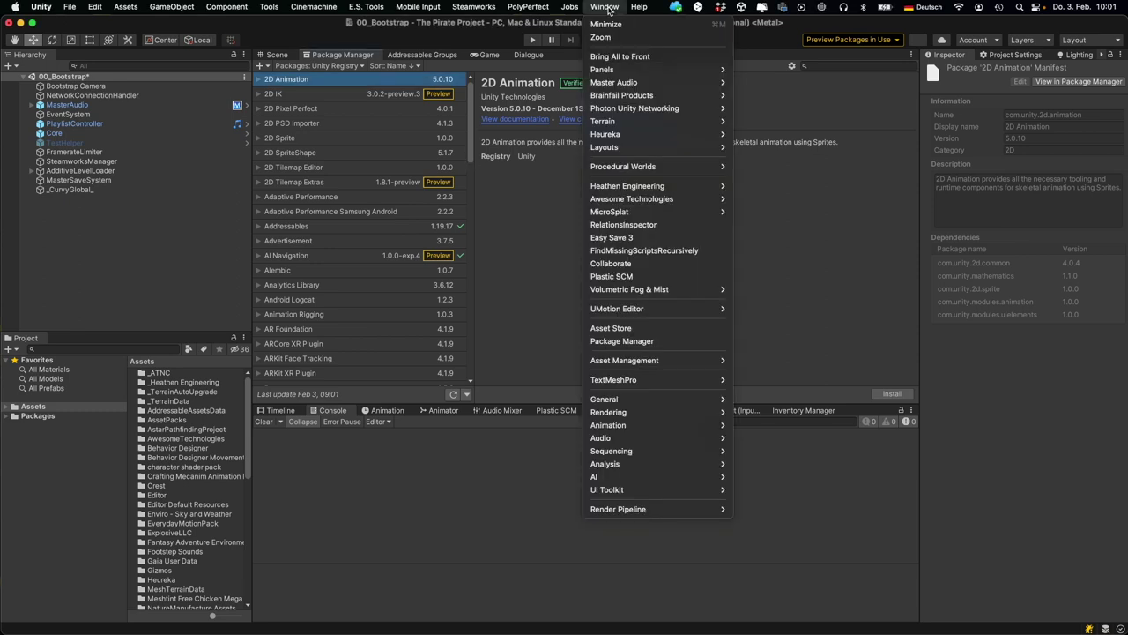
left_click(625, 340)
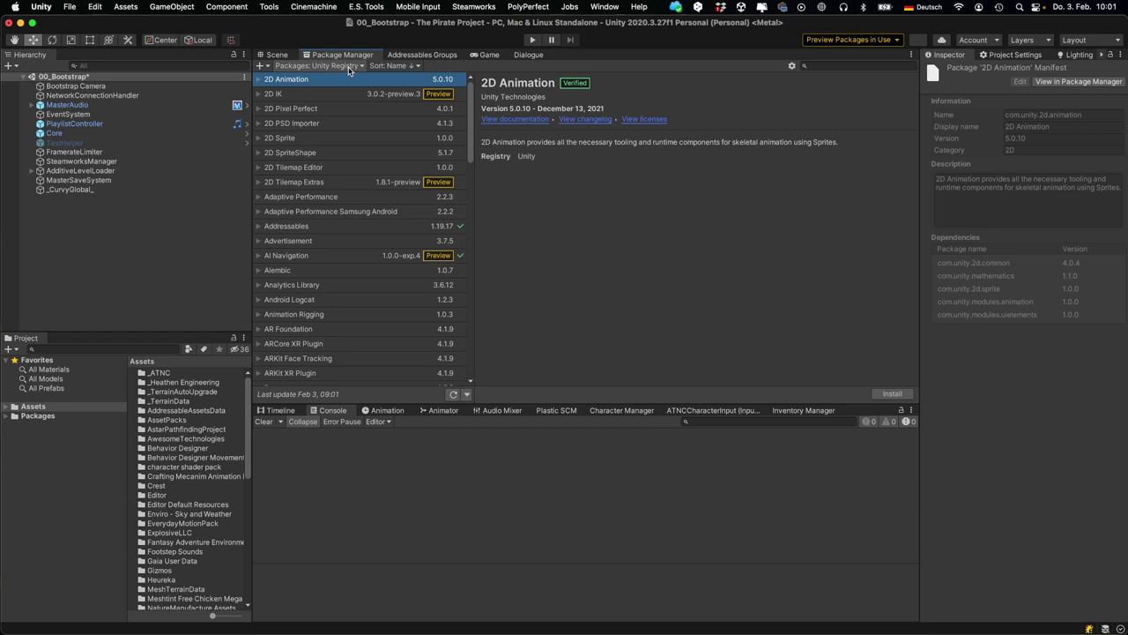
left_click(322, 66)
left_click(323, 79)
type("re")
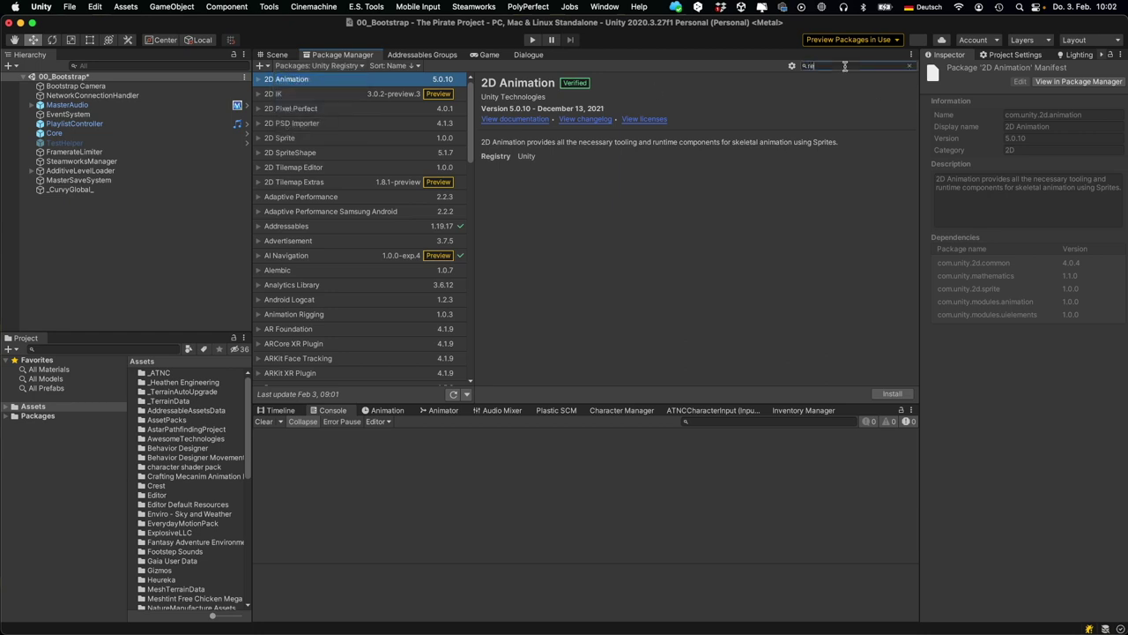
type("corder")
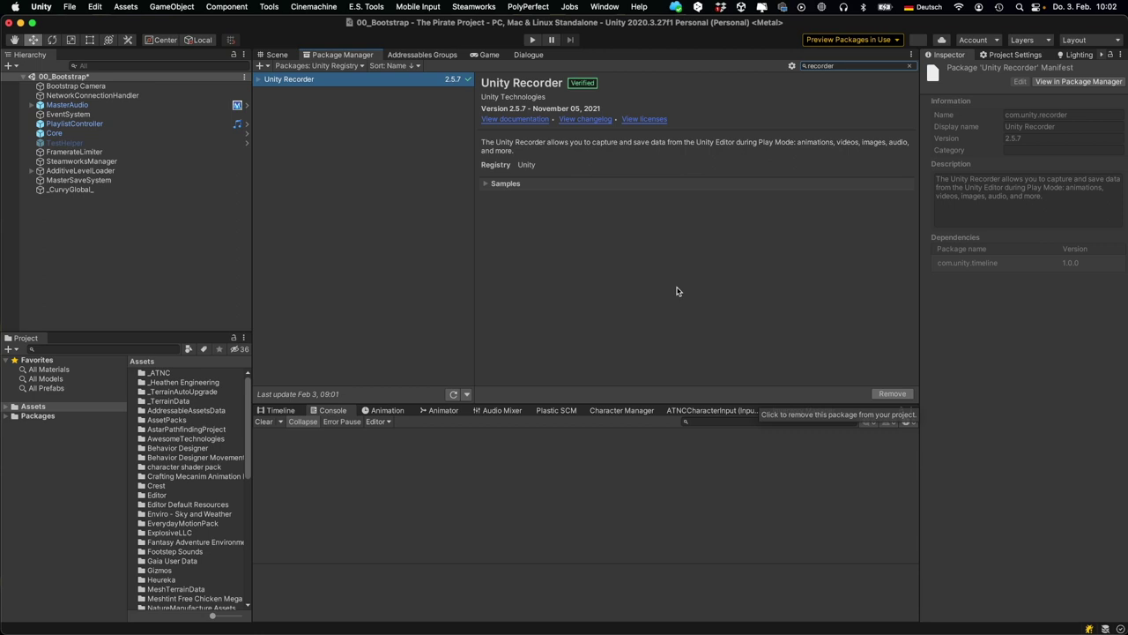
- Open the Recorder Window from Window > General > Recorder and dock it among the tabs
left_click(604, 7)
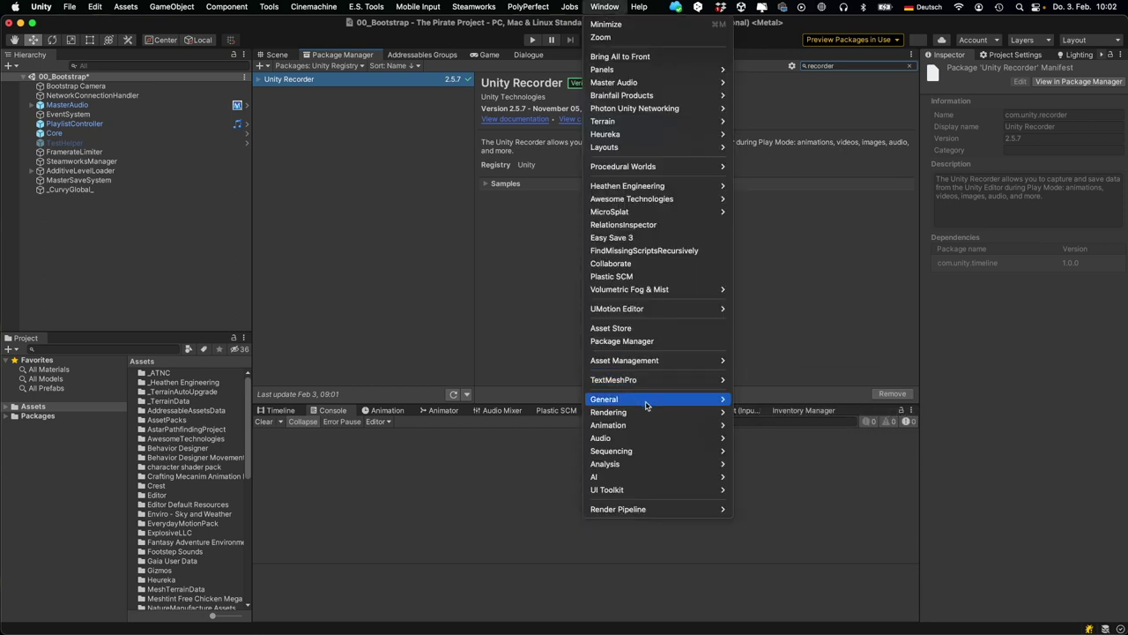
mouse_move(650, 404)
mouse_move(788, 540)
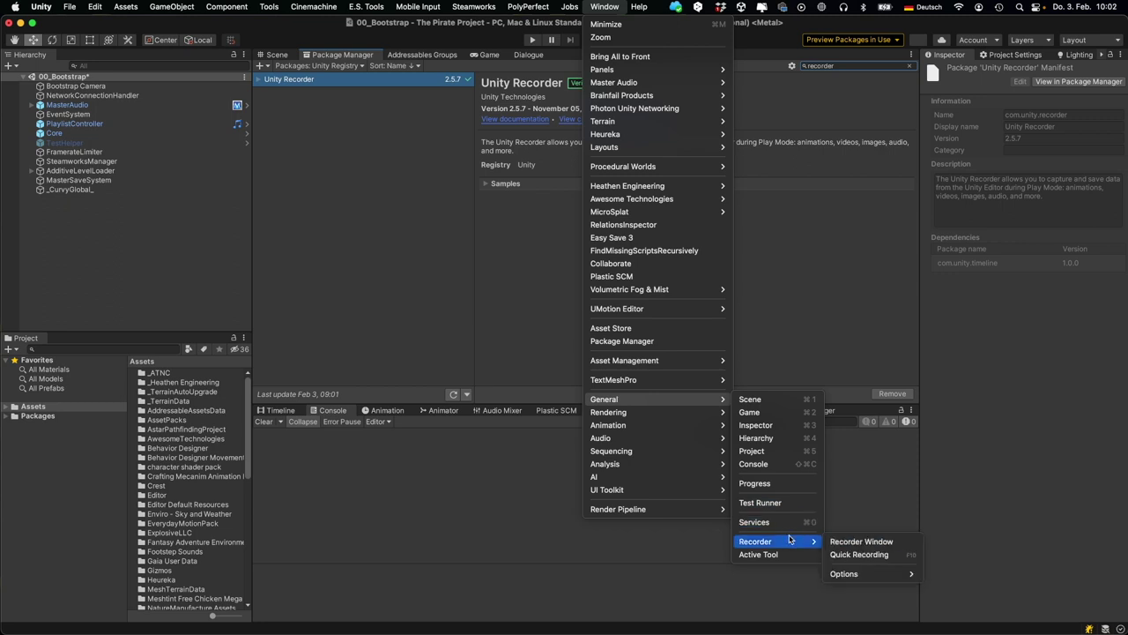
left_click(874, 543)
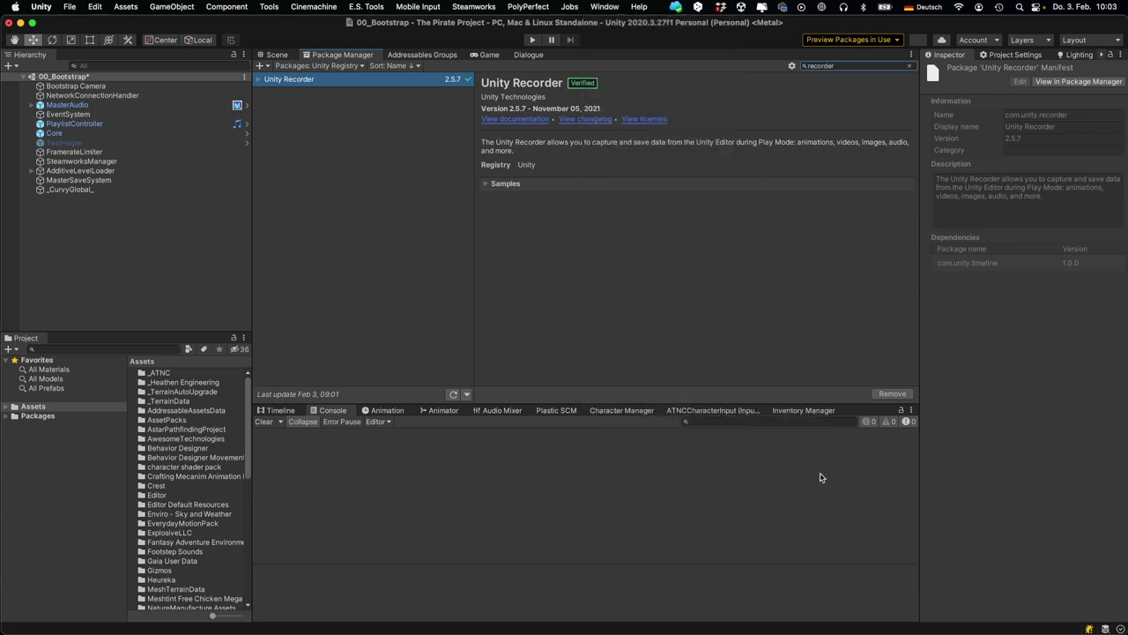
left_click_drag(361, 305, 509, 87)
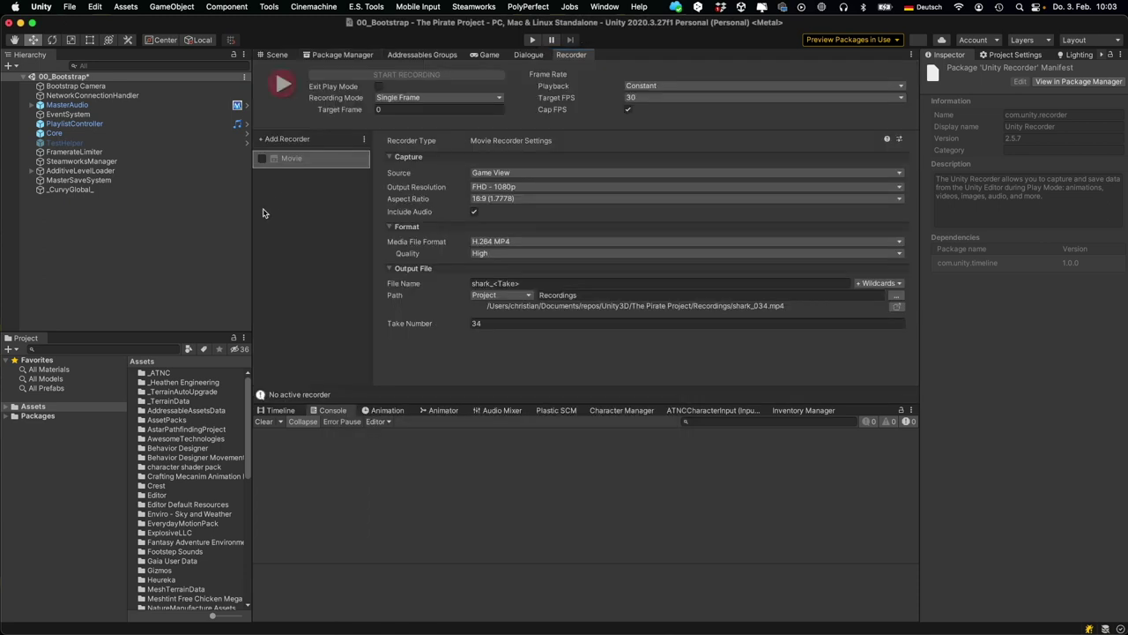
- Add an Image Sequence recorder and set its Recording Mode to Single Frame
left_click(287, 141)
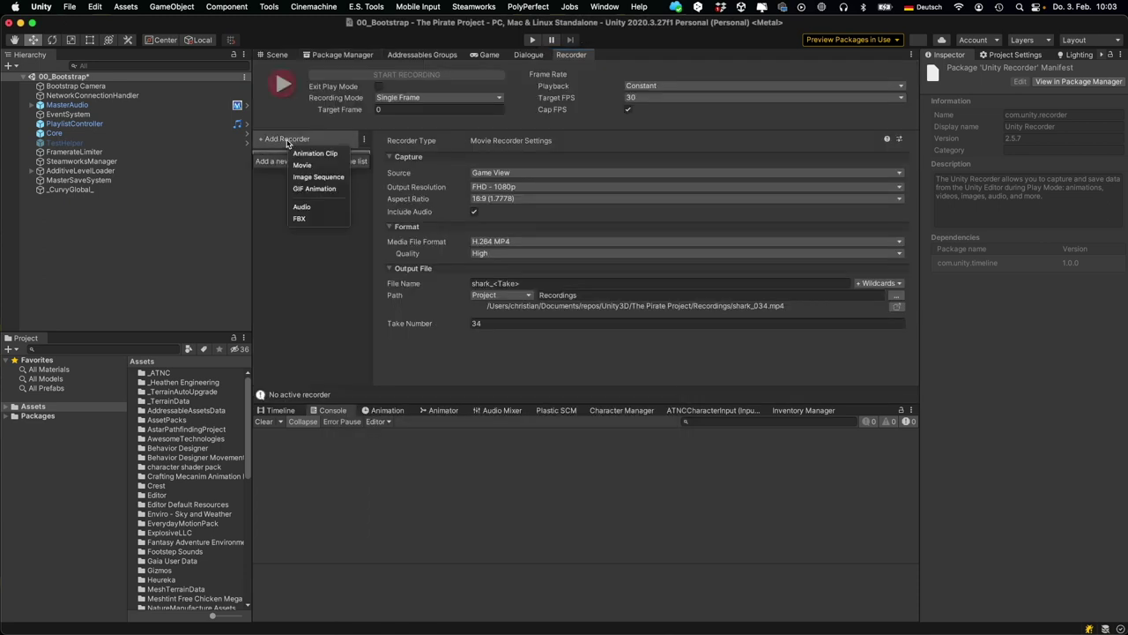
left_click(339, 180)
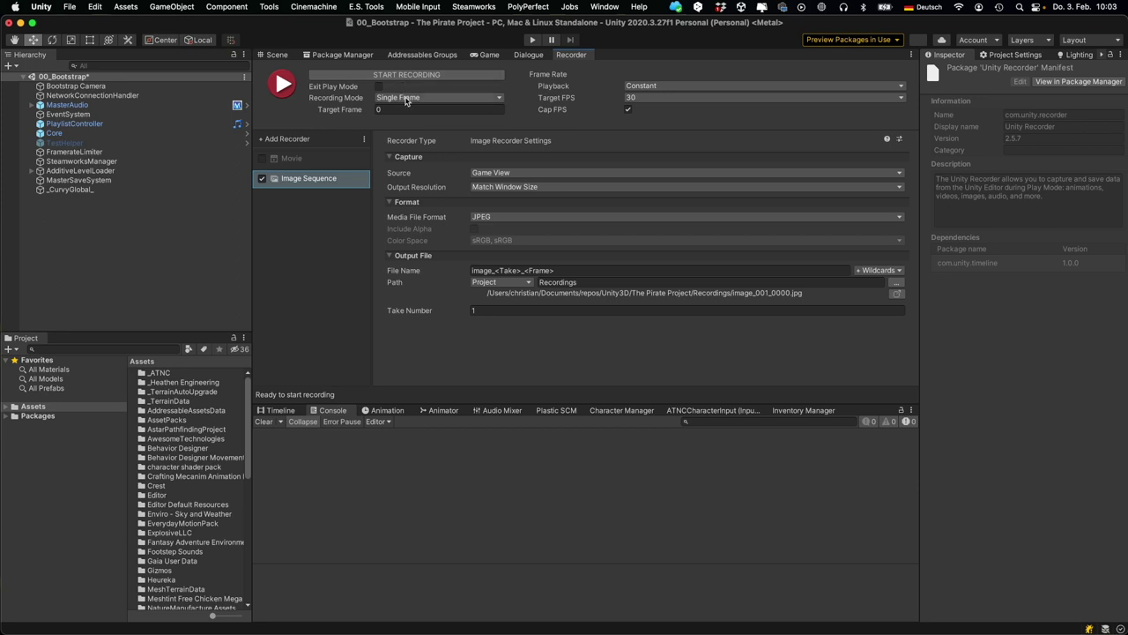
left_click(406, 97)
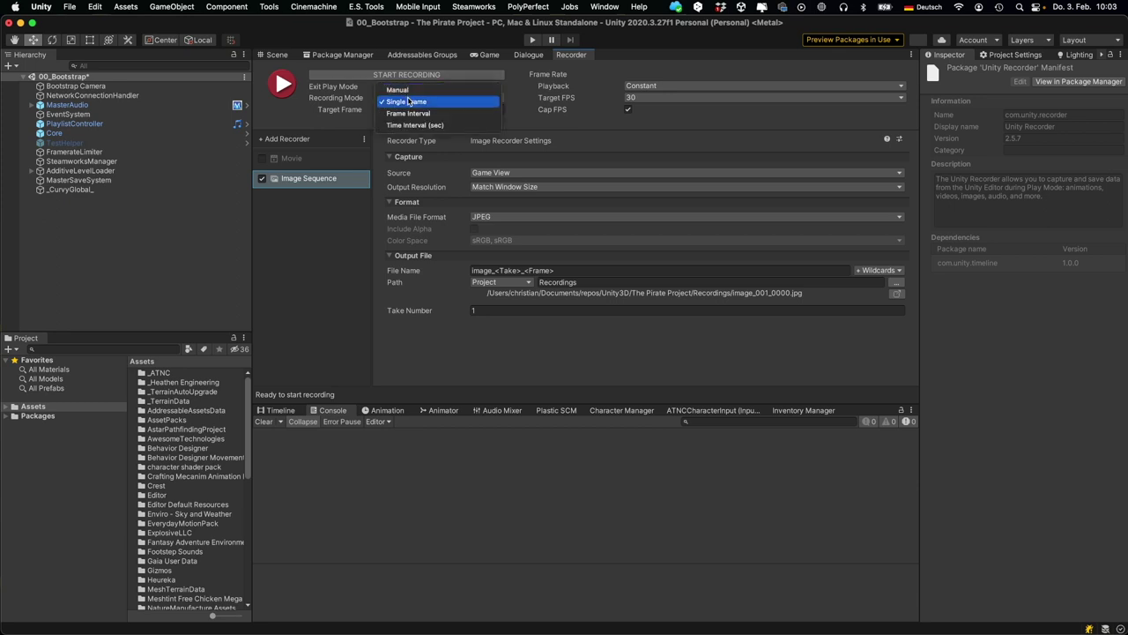
left_click(407, 102)
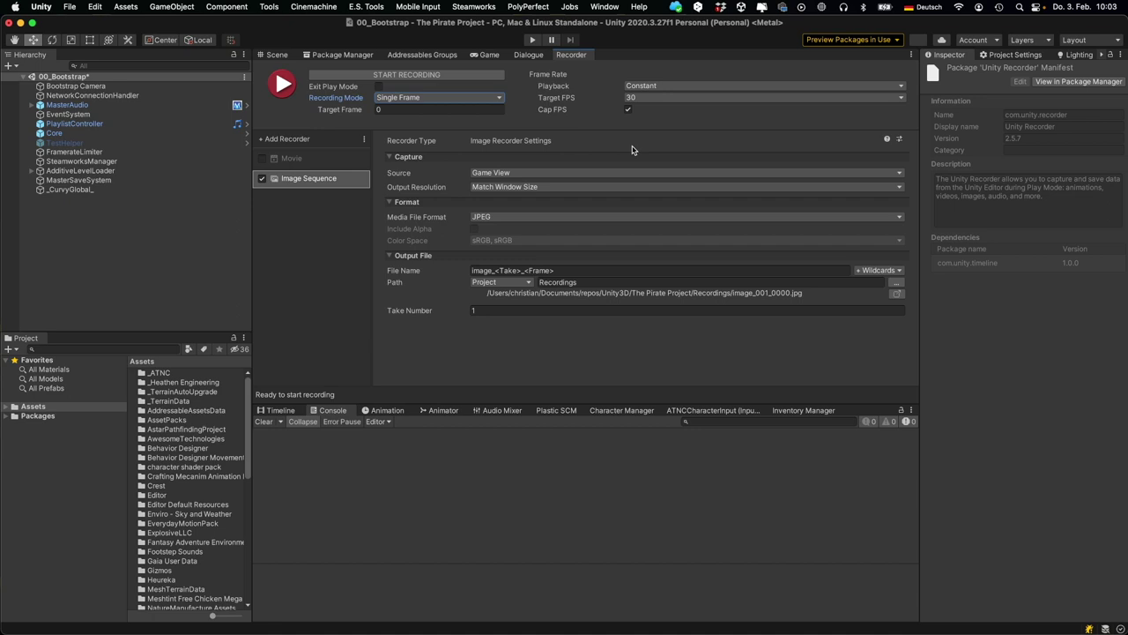
- Keep the Game View source, set resolution FHD - 1080p at 16:9, and format PNG
left_click(541, 174)
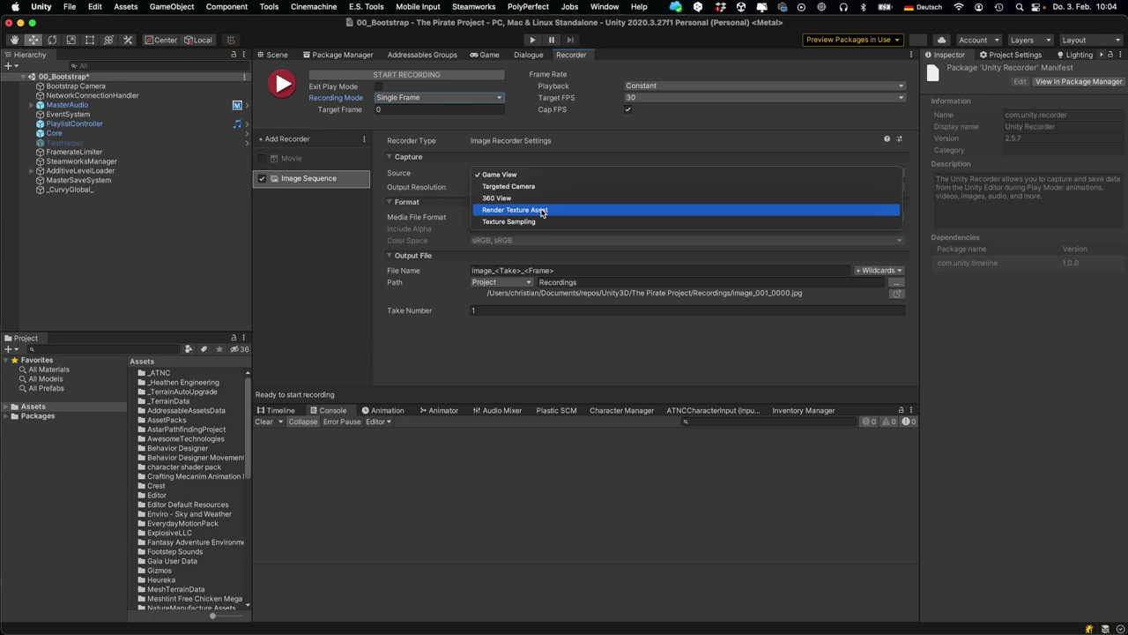
key("Escape")
left_click(544, 188)
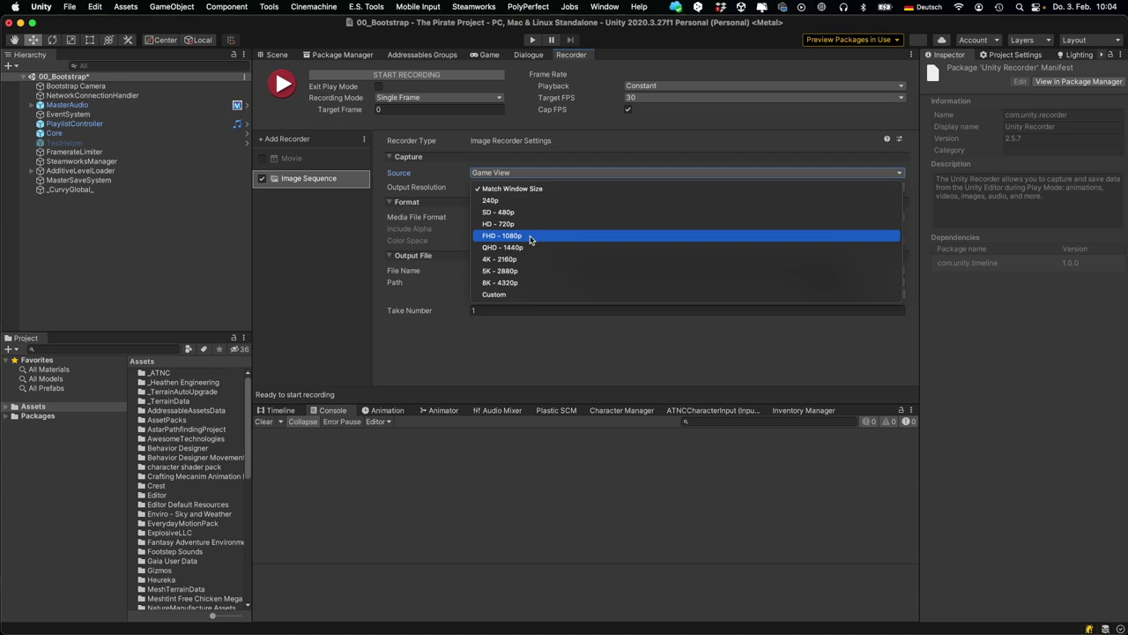
left_click(531, 236)
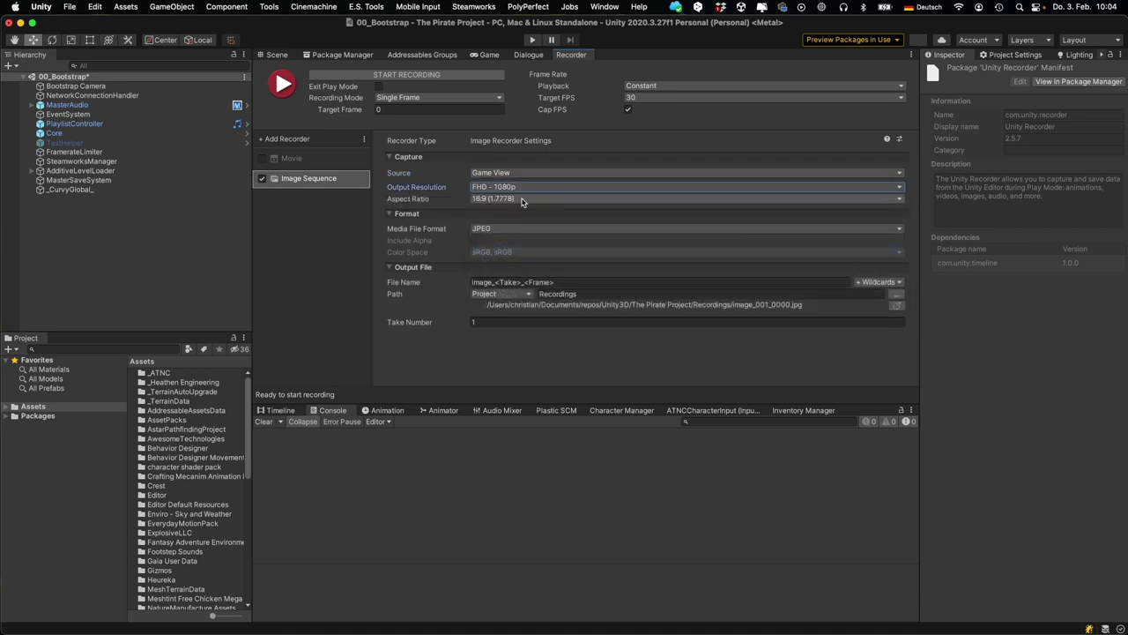
left_click(522, 201)
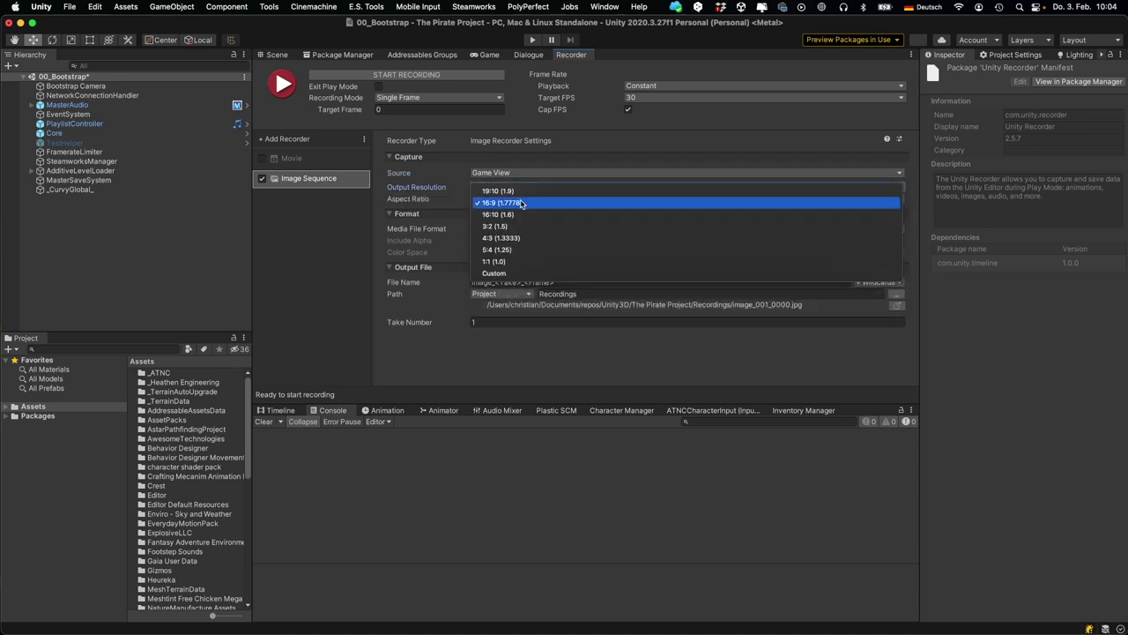
left_click(522, 202)
left_click(516, 229)
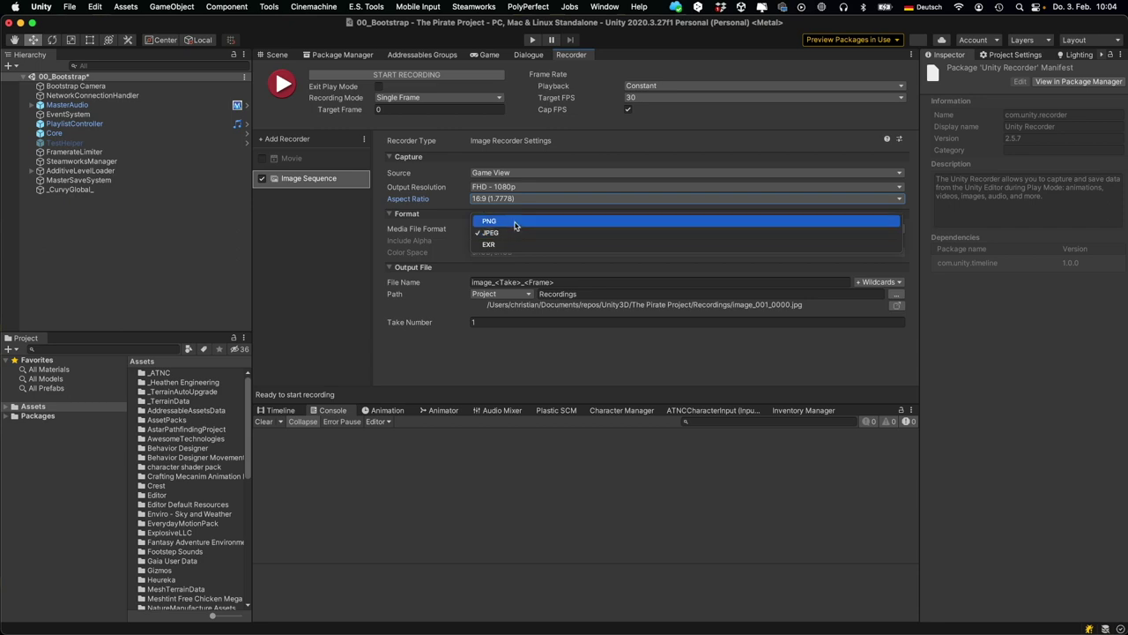
left_click(516, 222)
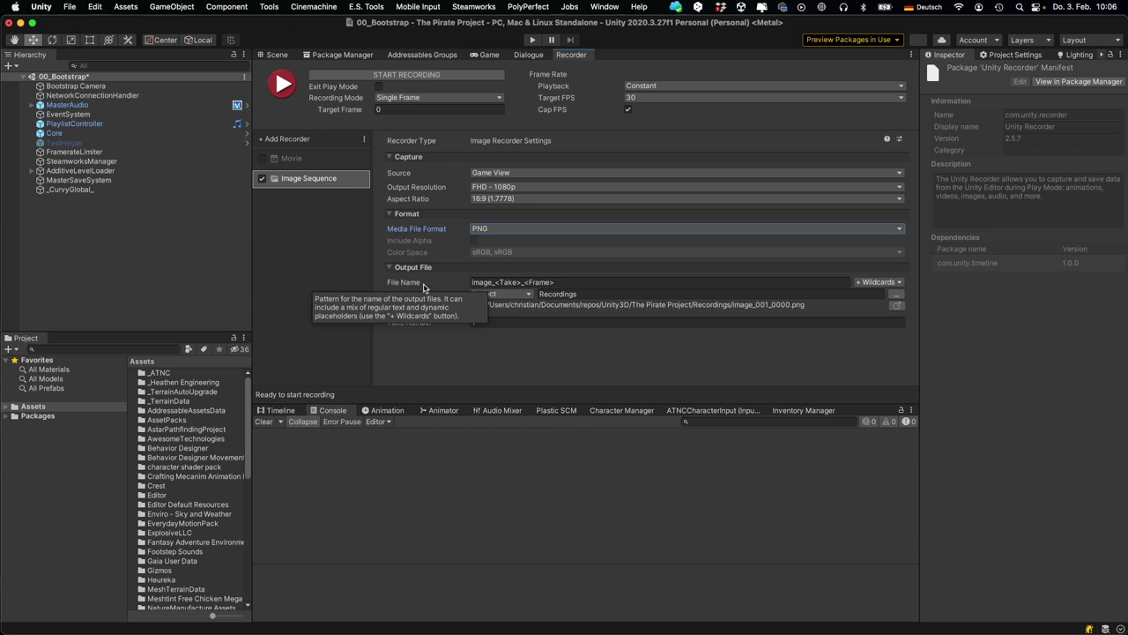
- Change the output file name to screenshot_<Resolution>_<Take> using the Wildcards placeholders
left_click(564, 282)
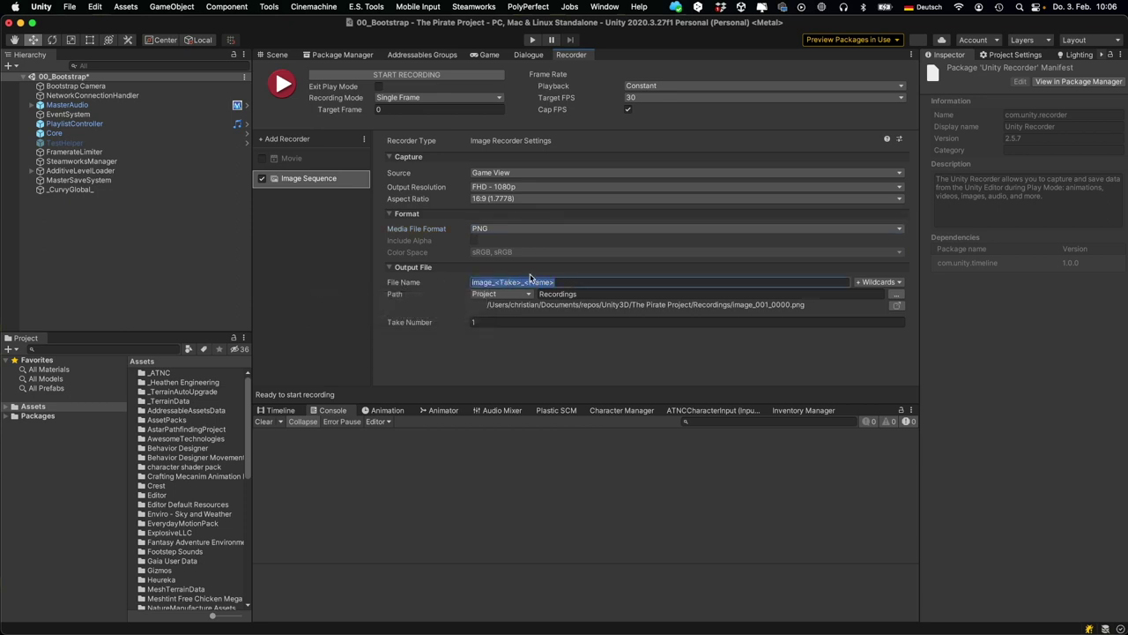
type("scre")
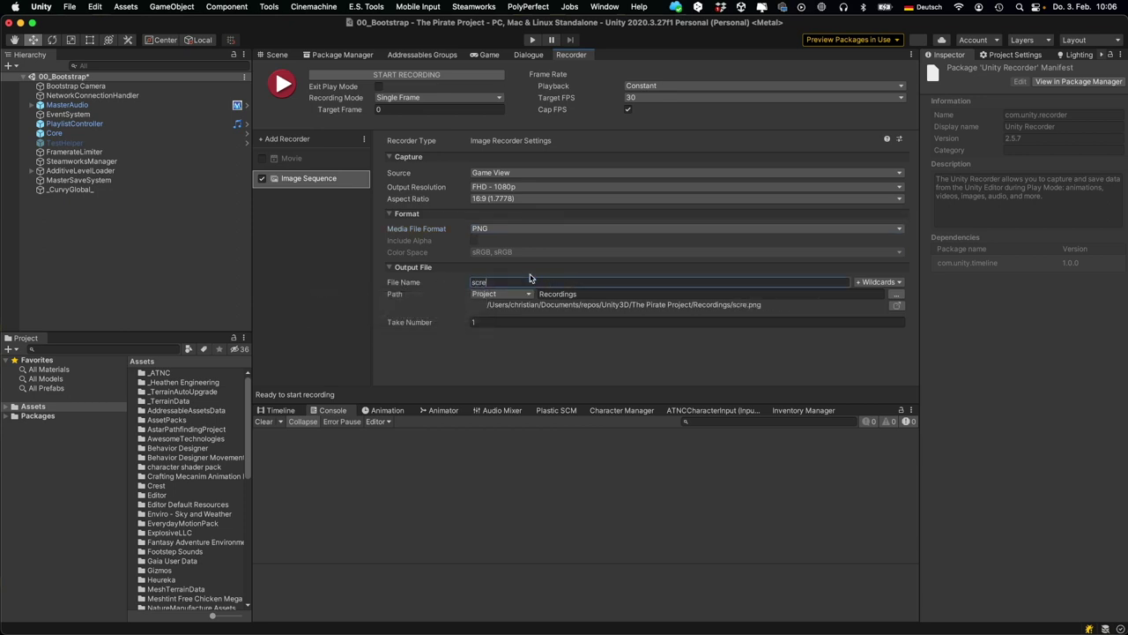
type("enshot_")
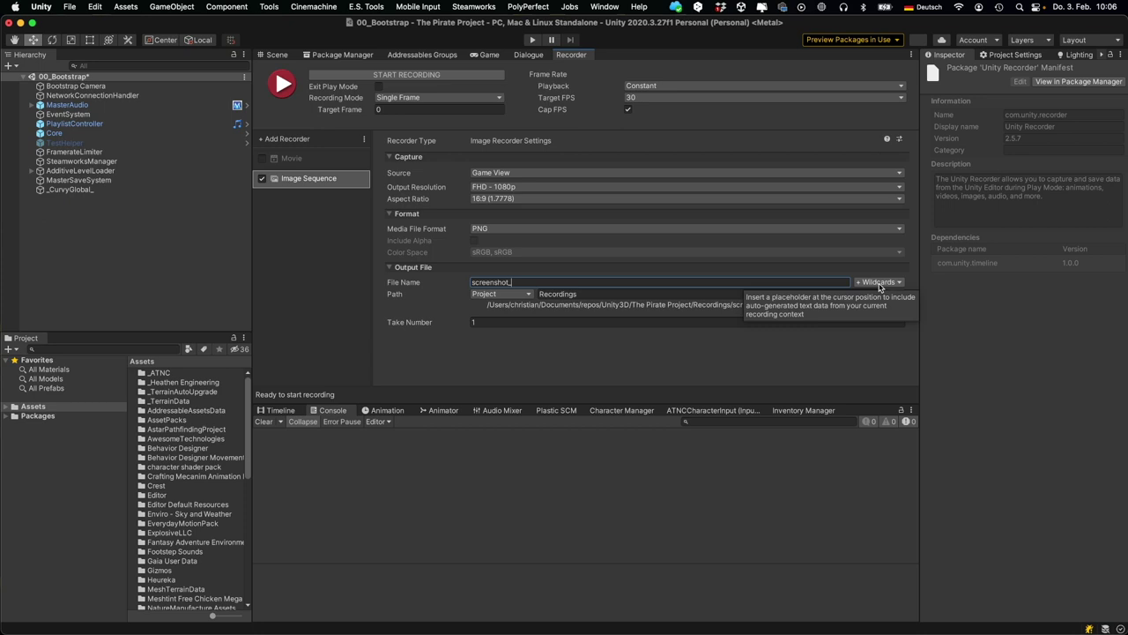
left_click(879, 283)
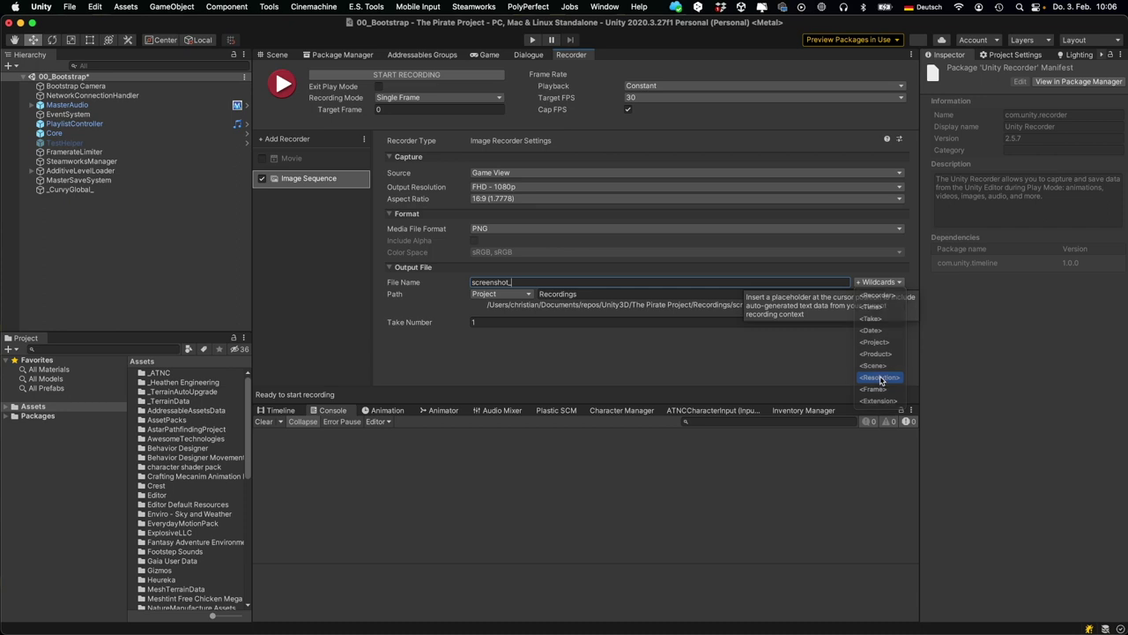
left_click(879, 379)
left_click(586, 283)
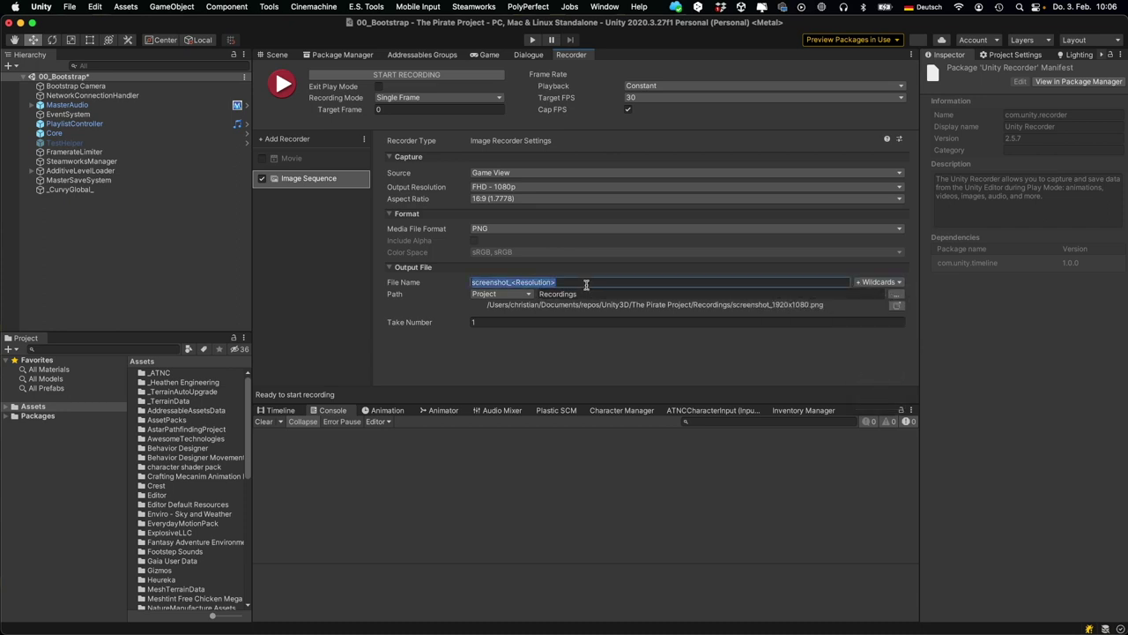
left_click(585, 284)
type("_")
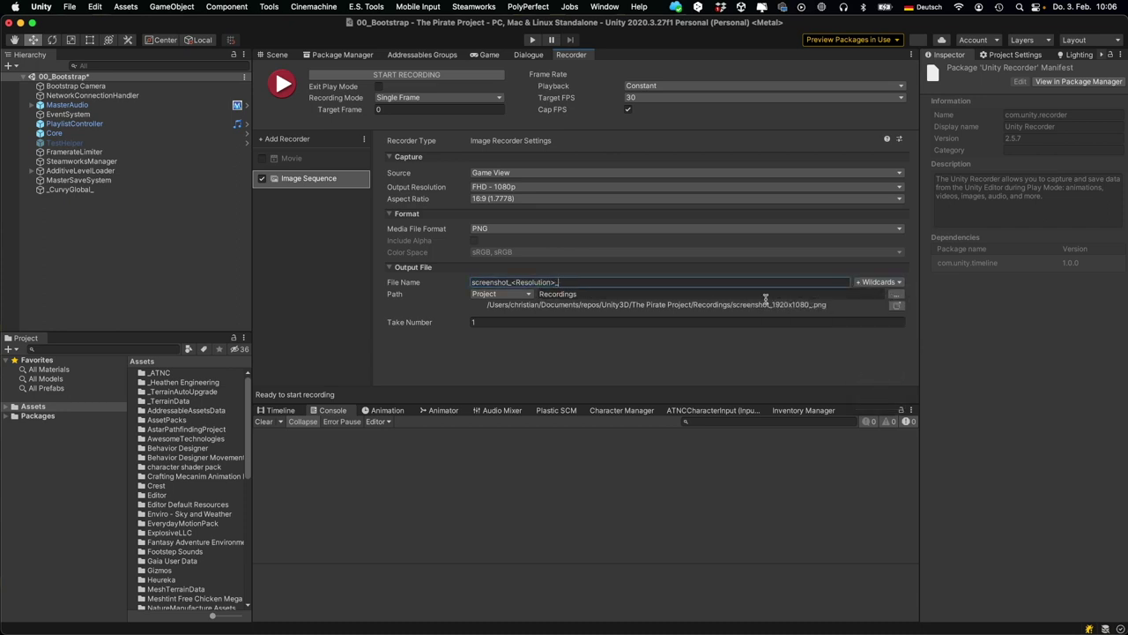
left_click(878, 283)
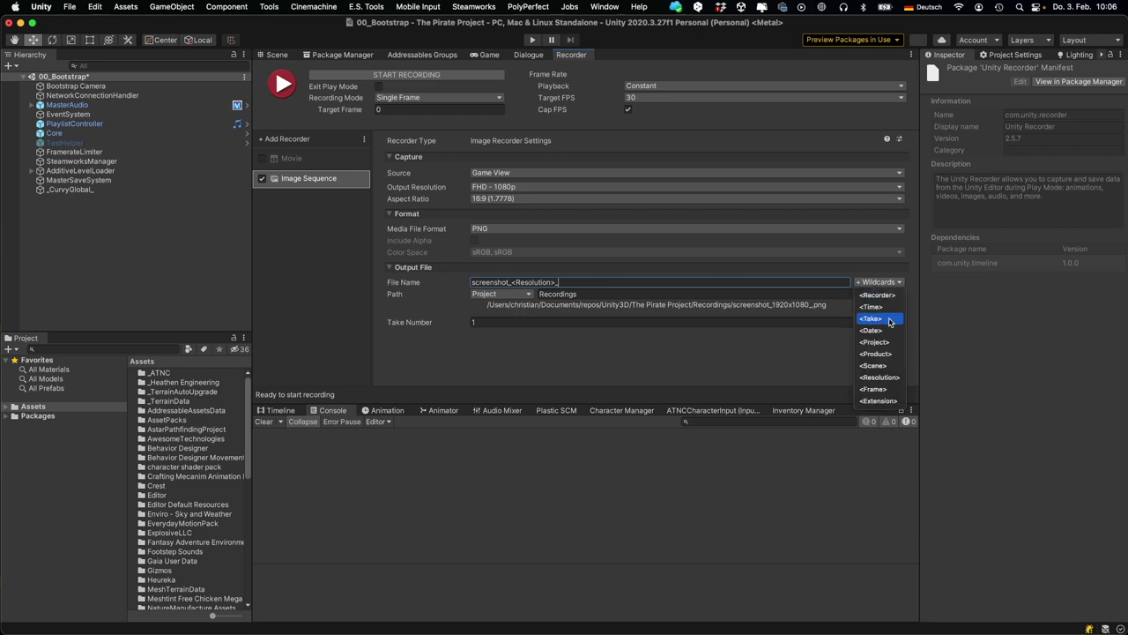
left_click(889, 318)
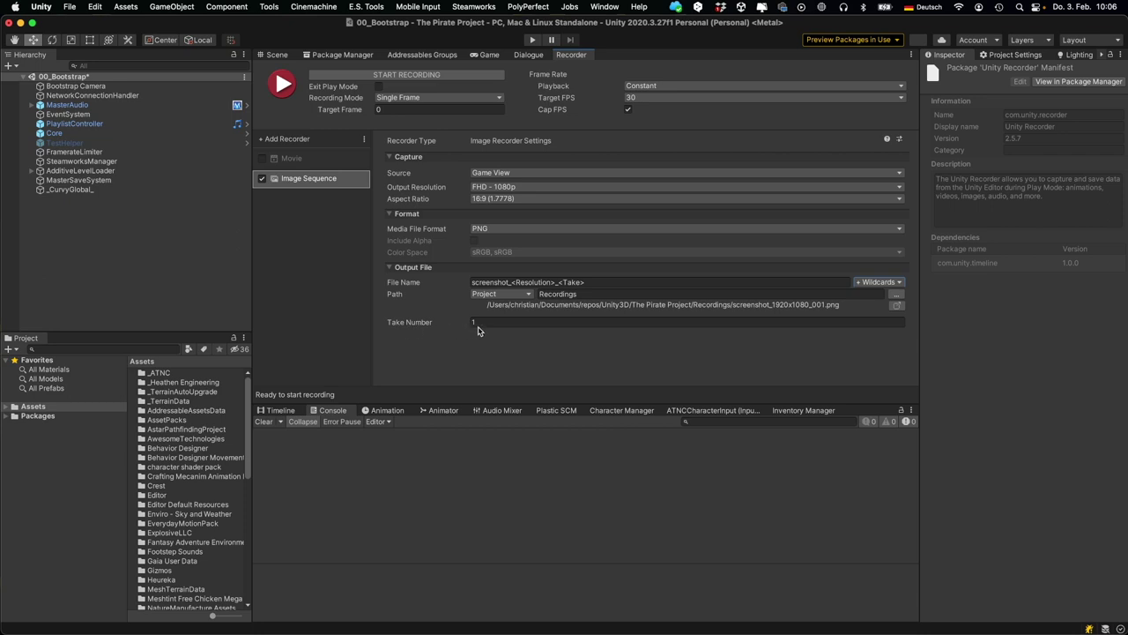
- Set the output path to Absolute and choose the WorkSSD Screenshots folder
left_click(526, 295)
left_click(496, 355)
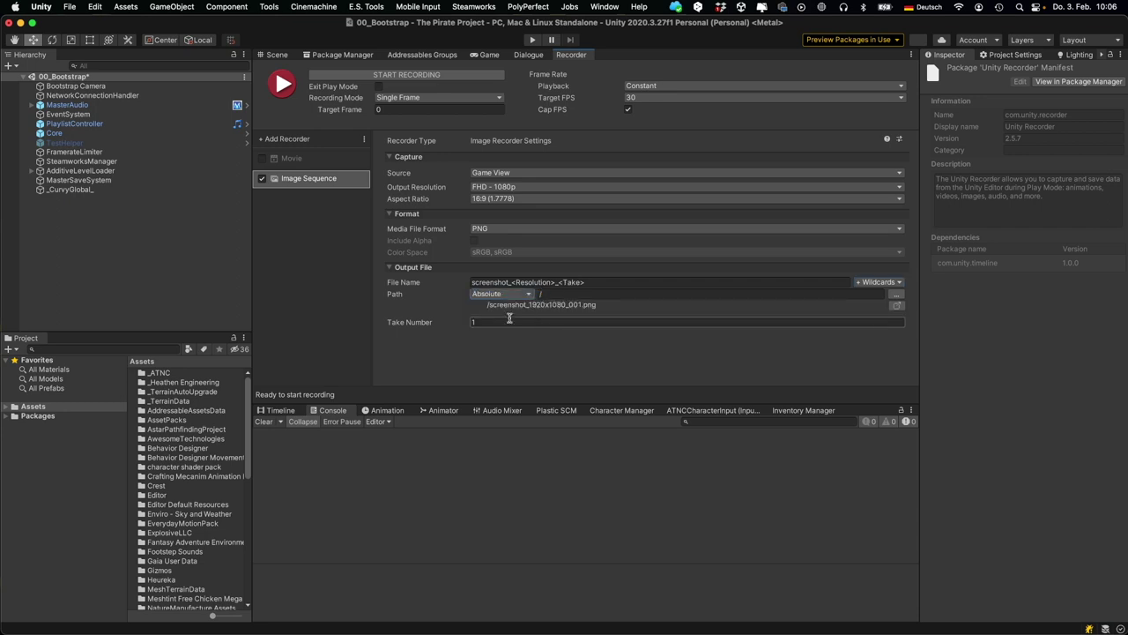
left_click(897, 294)
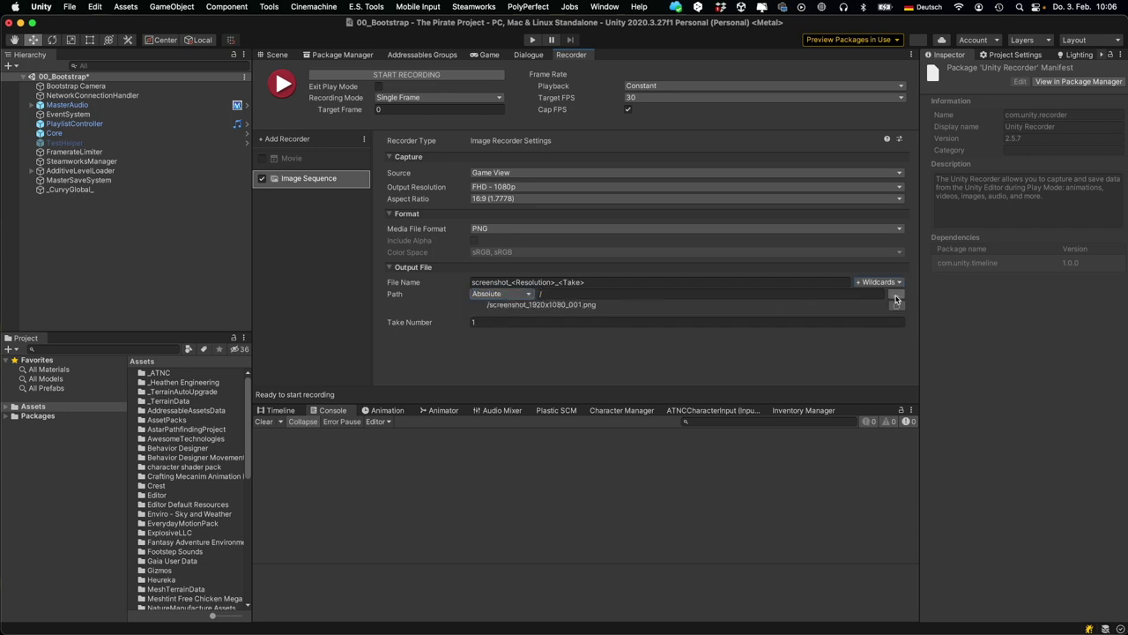
left_click(439, 248)
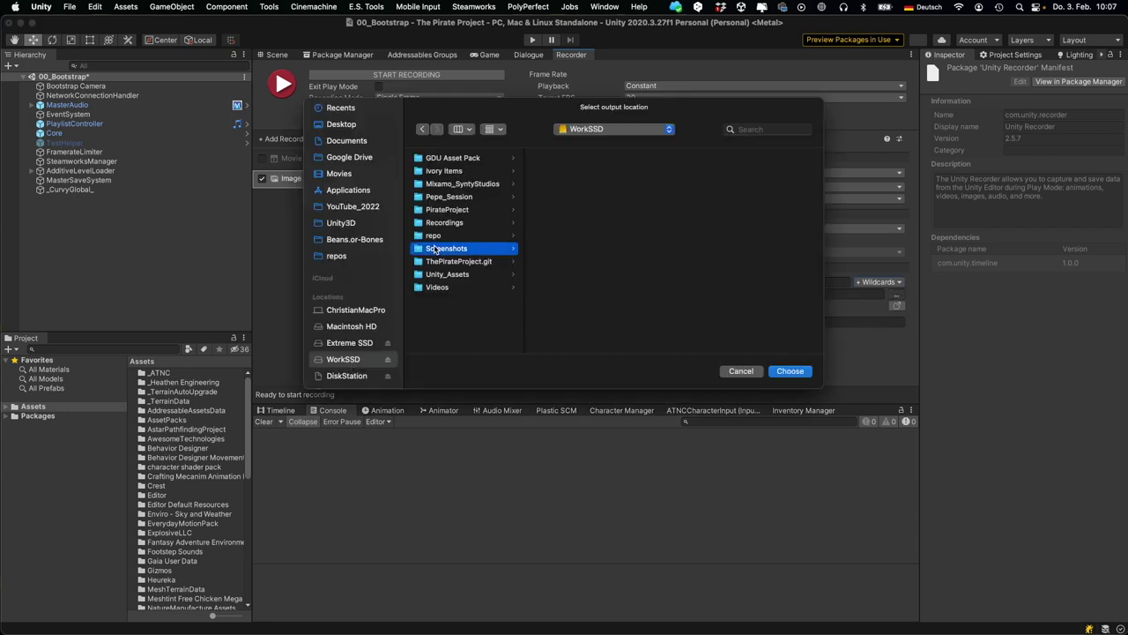
left_click(790, 371)
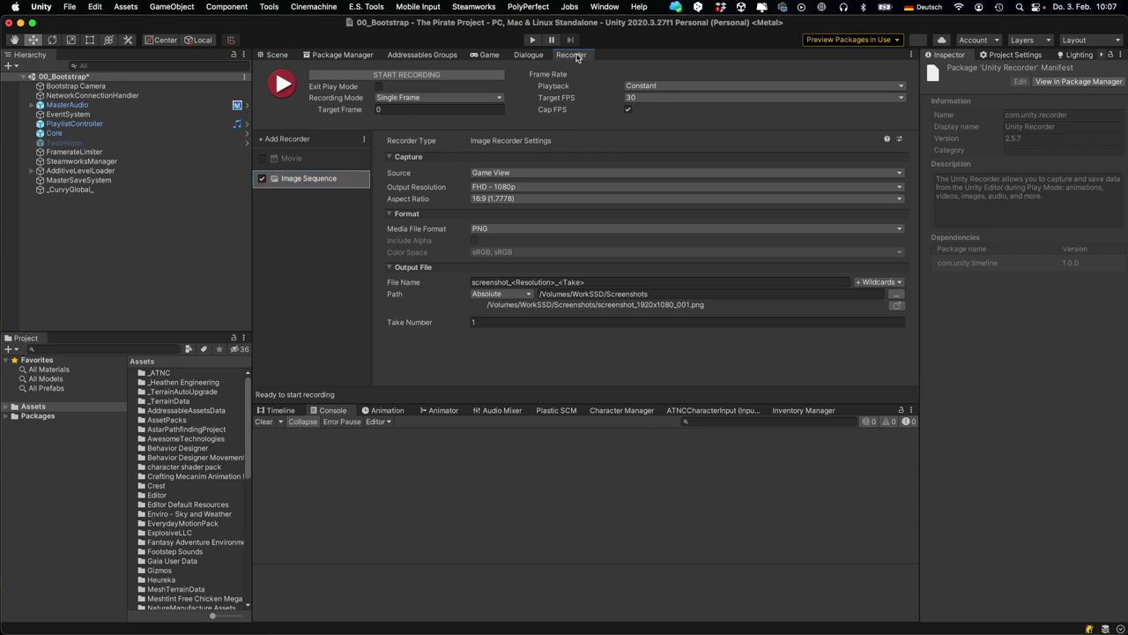
- Dock the Recorder beside the Project tab, enter Play mode, and capture a frame with F10
left_click_drag(577, 57, 75, 343)
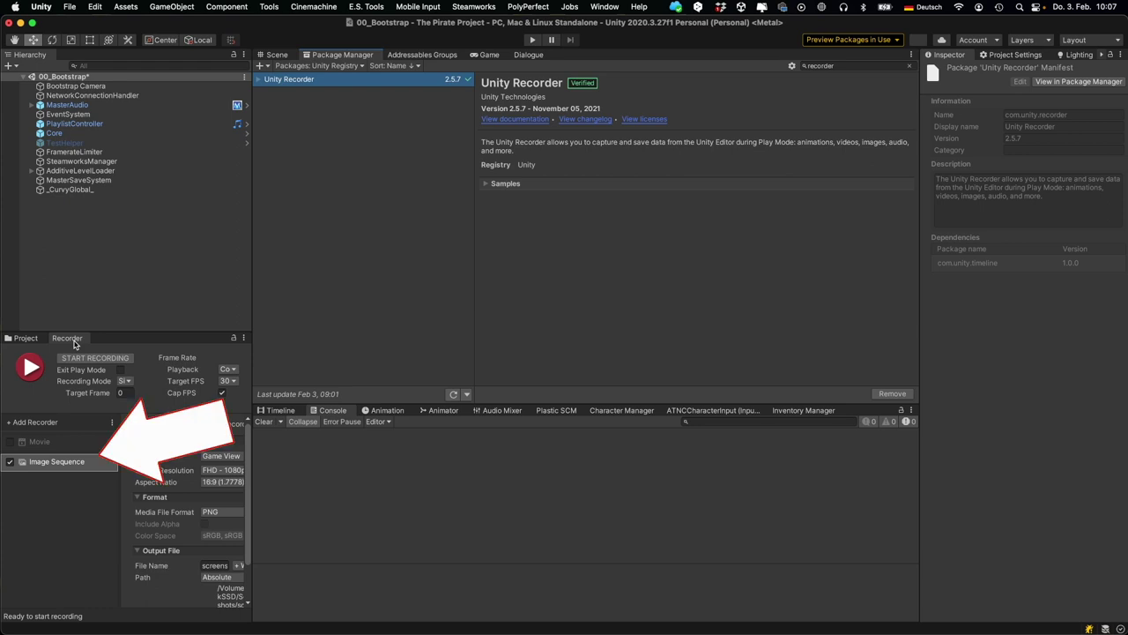
left_click(532, 40)
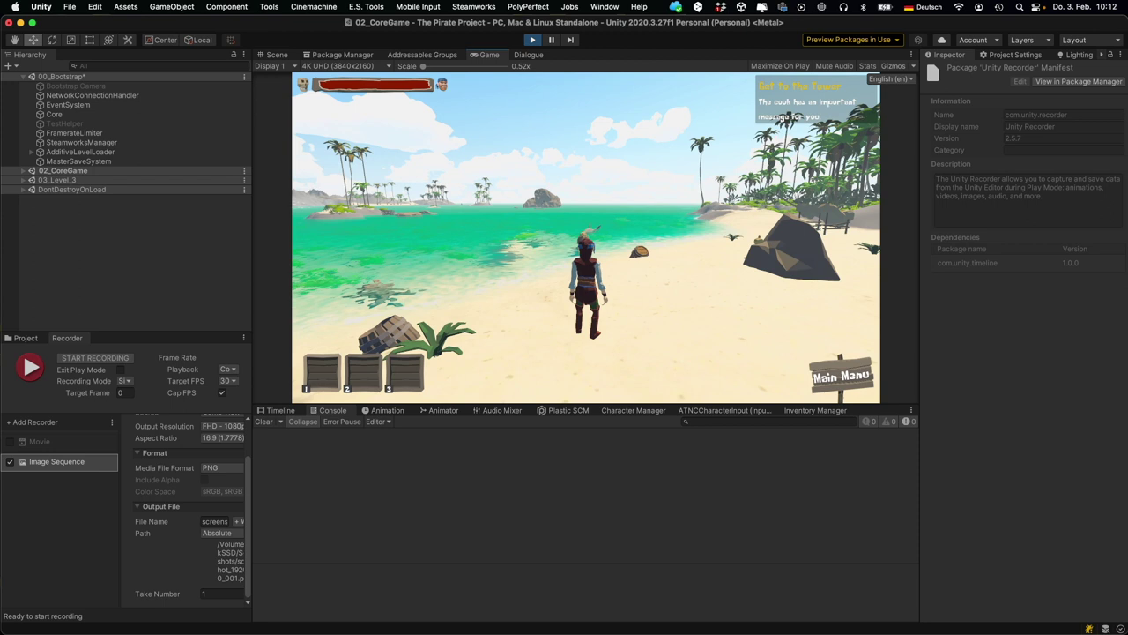
key("F10")
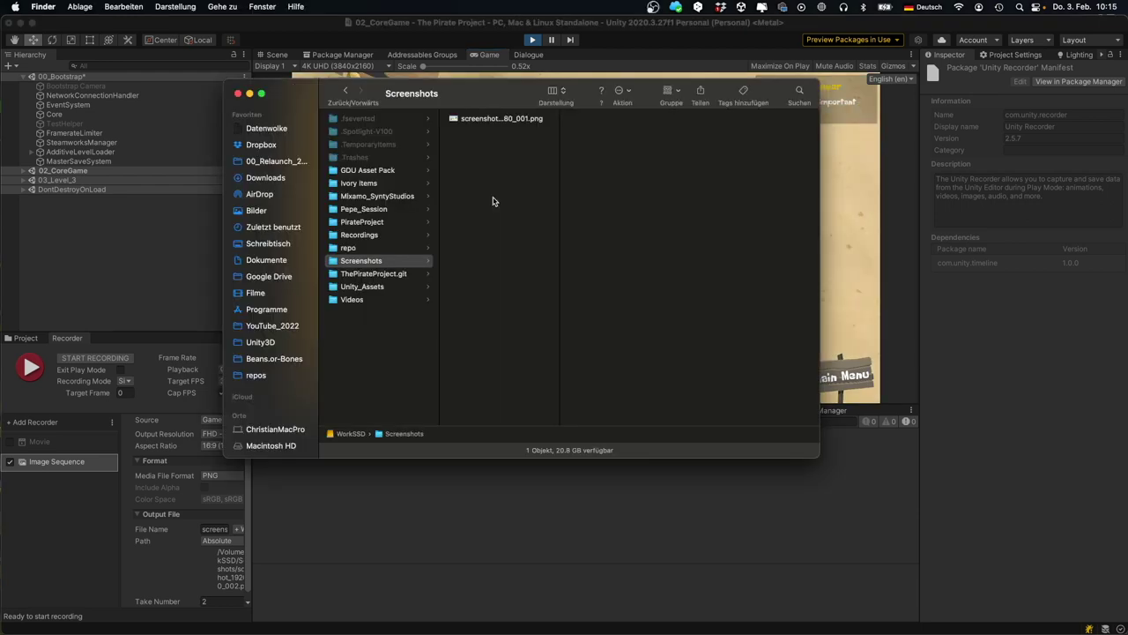
- Select screenshot_1920x1080_001.png in Finder to preview it as a 1920×1080 PNG
left_click(504, 118)
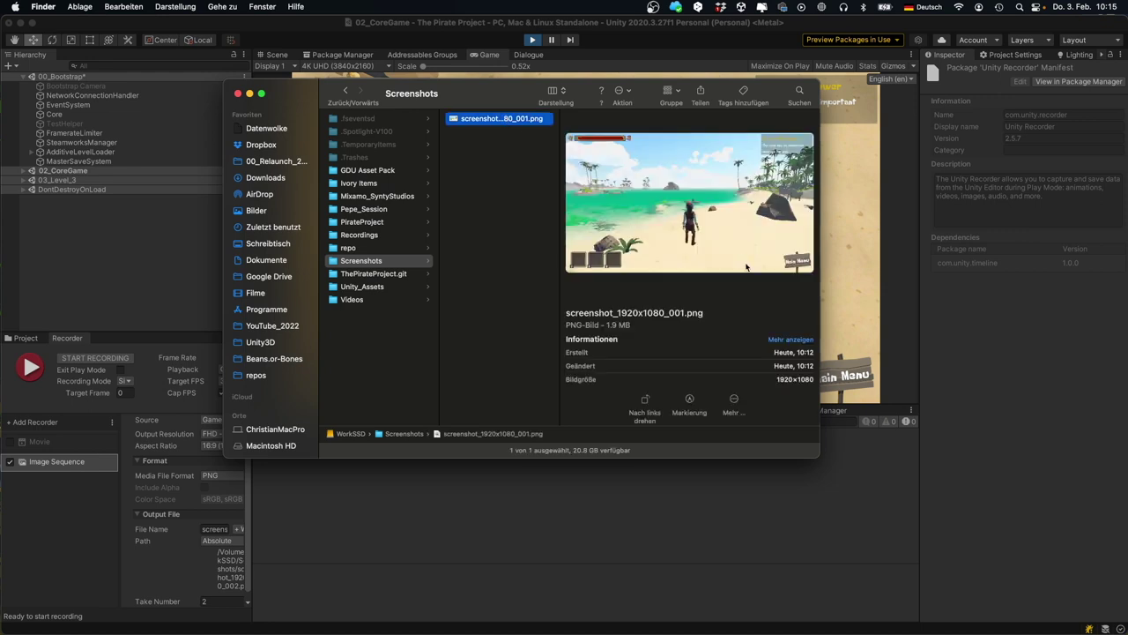